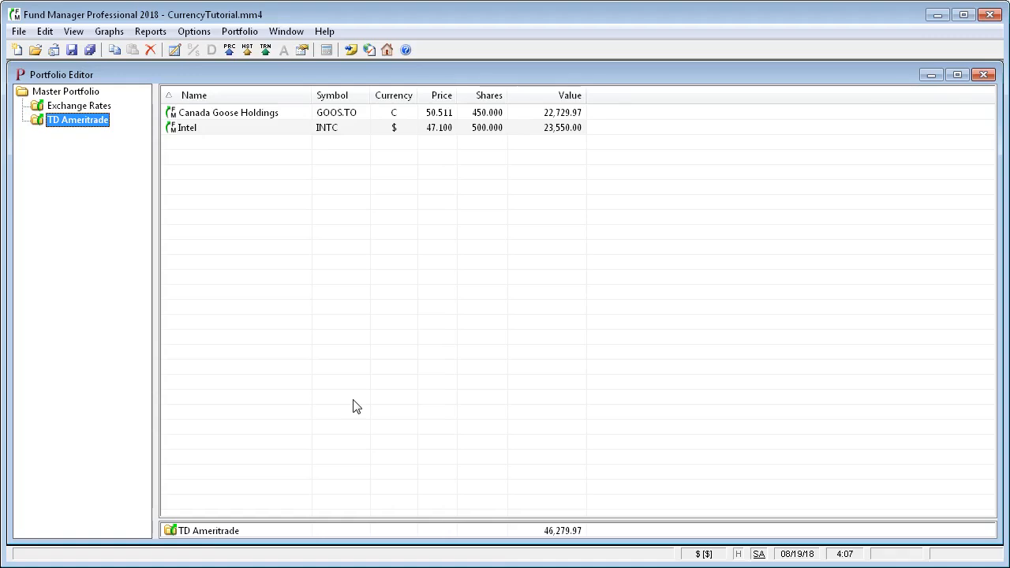
Step: Examine the investments in the Exchange Rates and TD Ameritrade sub-portfolios, including Canada Goose Holdings and Intel
click(79, 105)
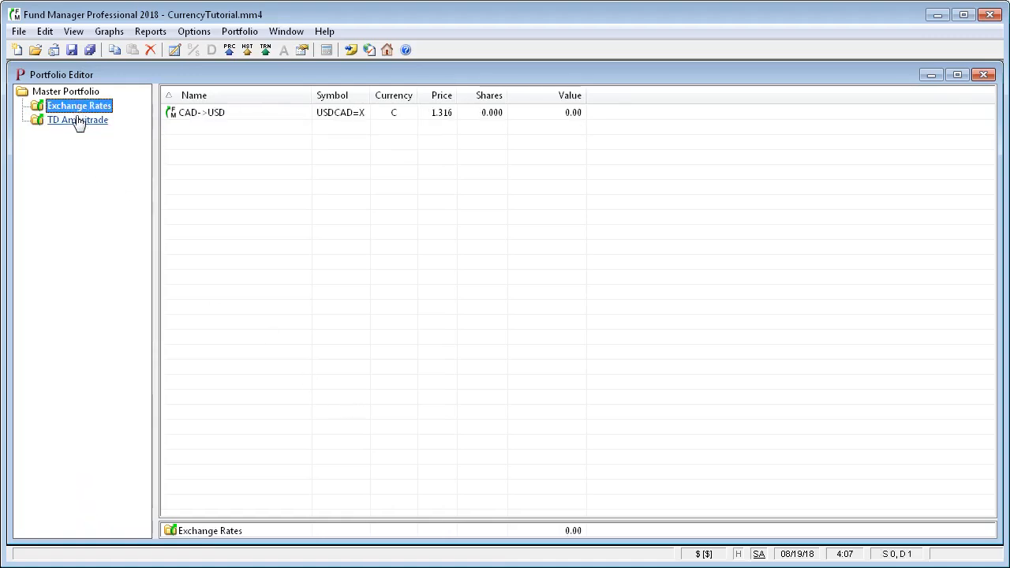
click(79, 121)
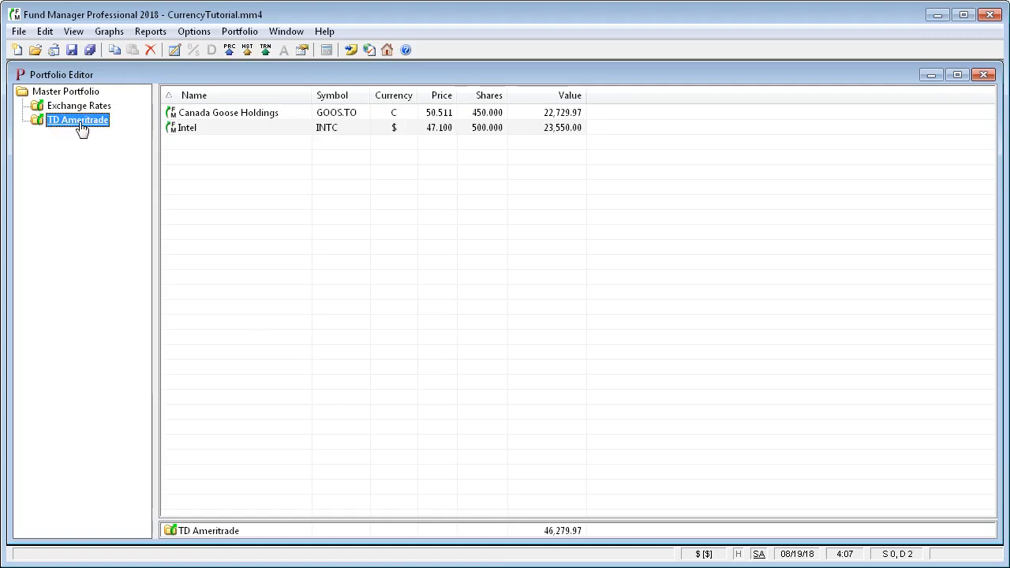
click(221, 116)
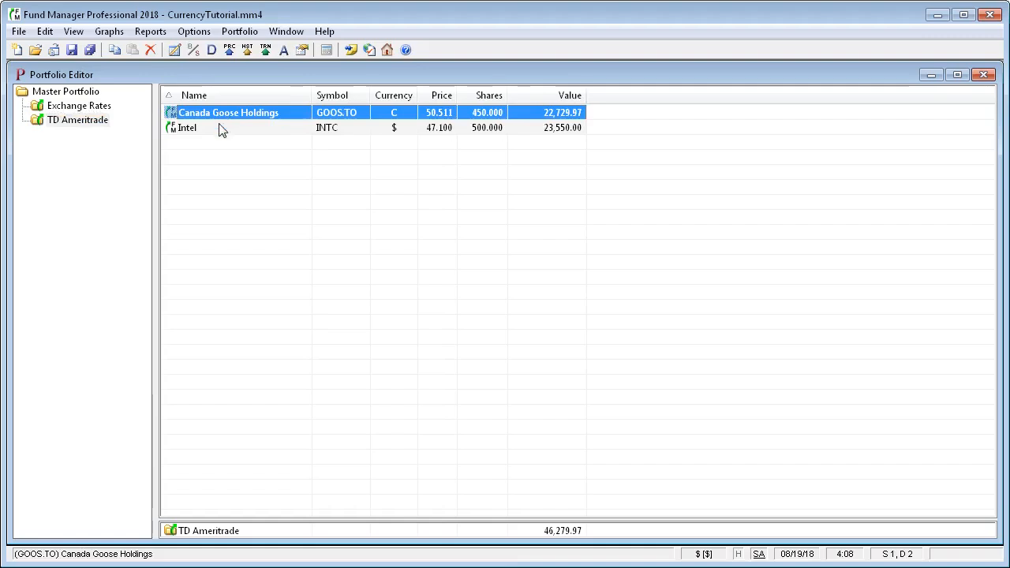
click(222, 131)
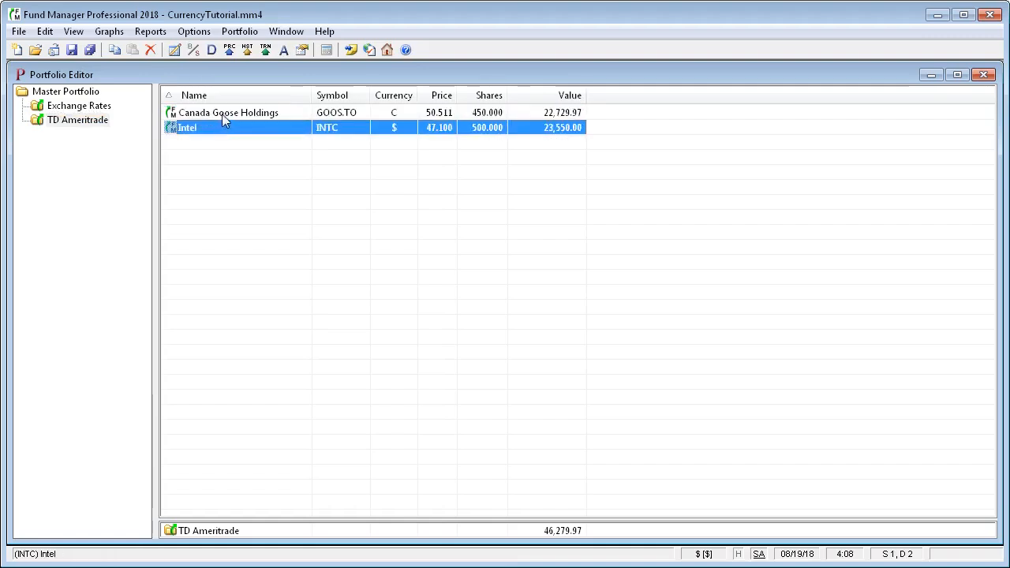
Step: Check the currency assigned in the Canada Goose Holdings investment properties, and close them without changes
click(223, 113)
right_click(223, 111)
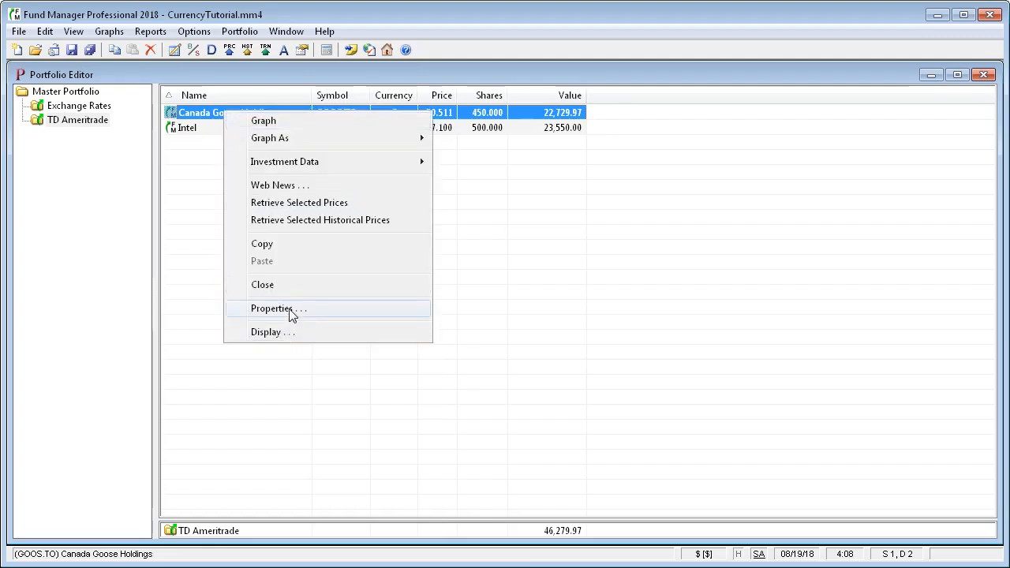
click(285, 310)
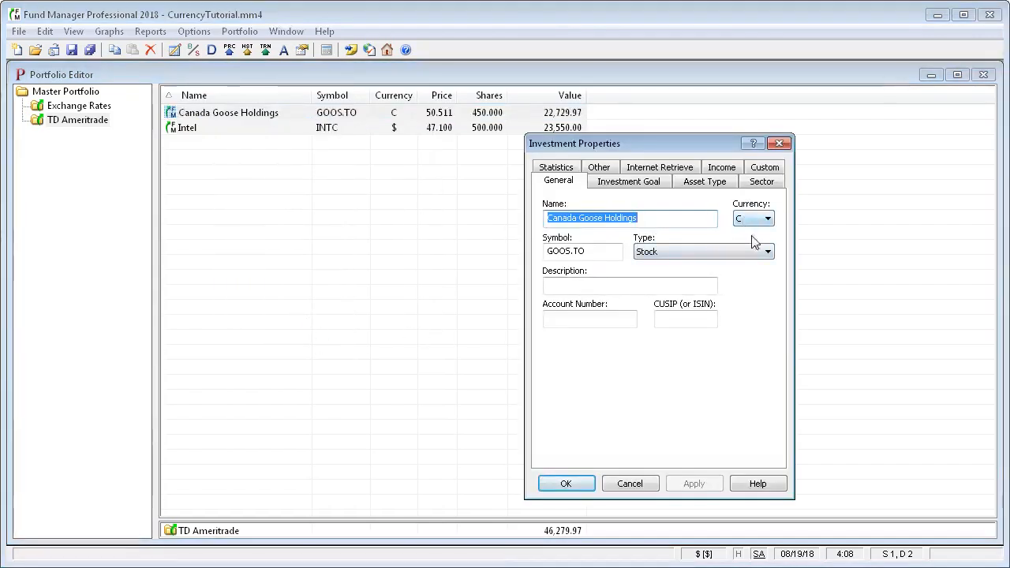
click(636, 483)
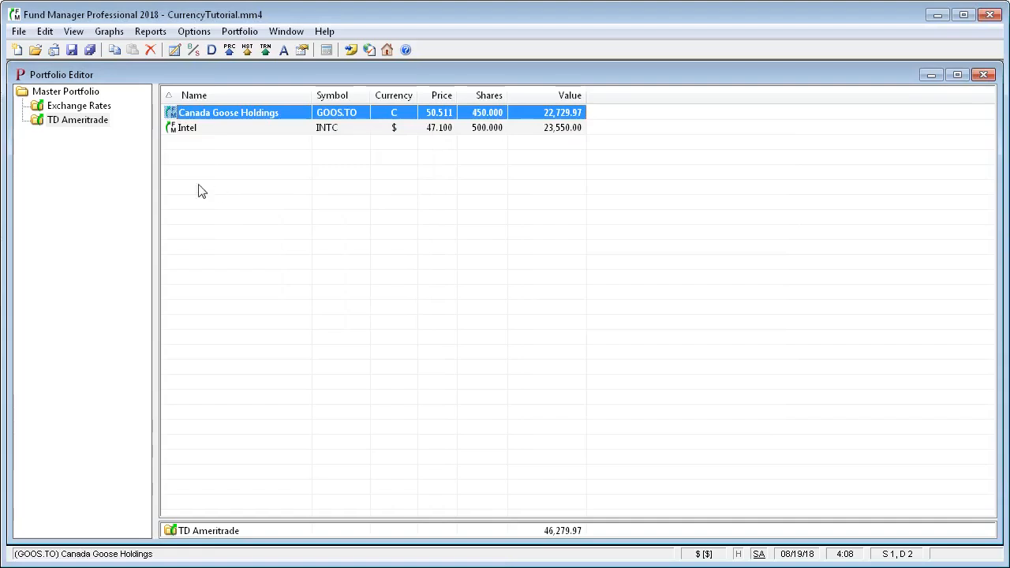
Step: From the Exchange Rates sub-portfolio, review the default currency and Currency 4's exchange rate investment in Currency Settings, leaving without saving
click(83, 108)
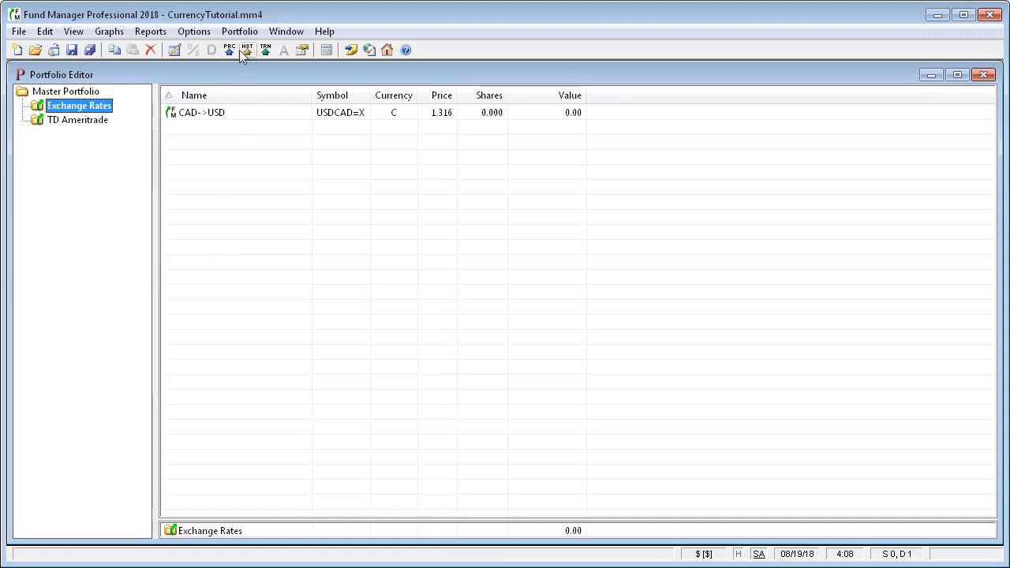
click(196, 33)
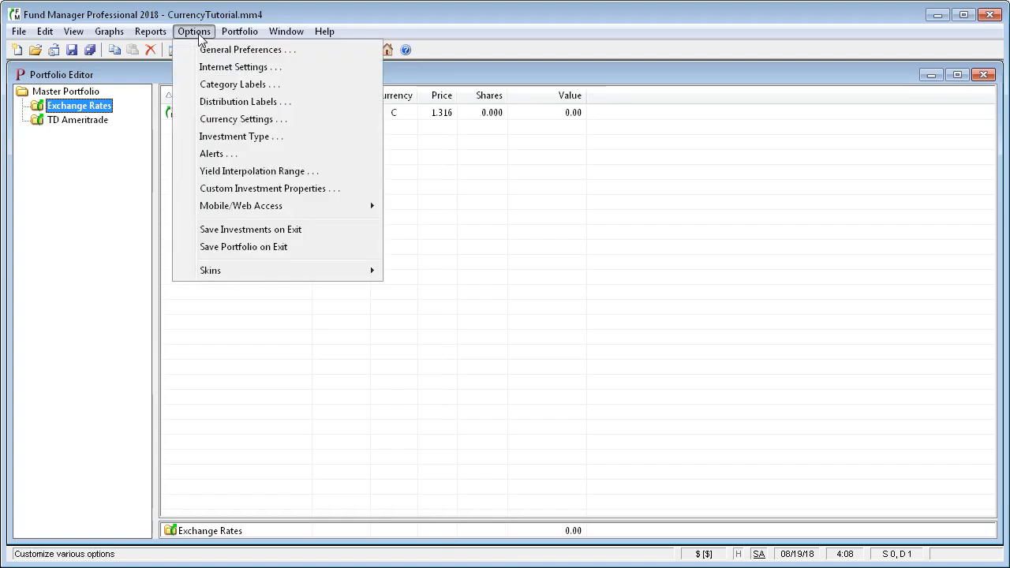
click(237, 120)
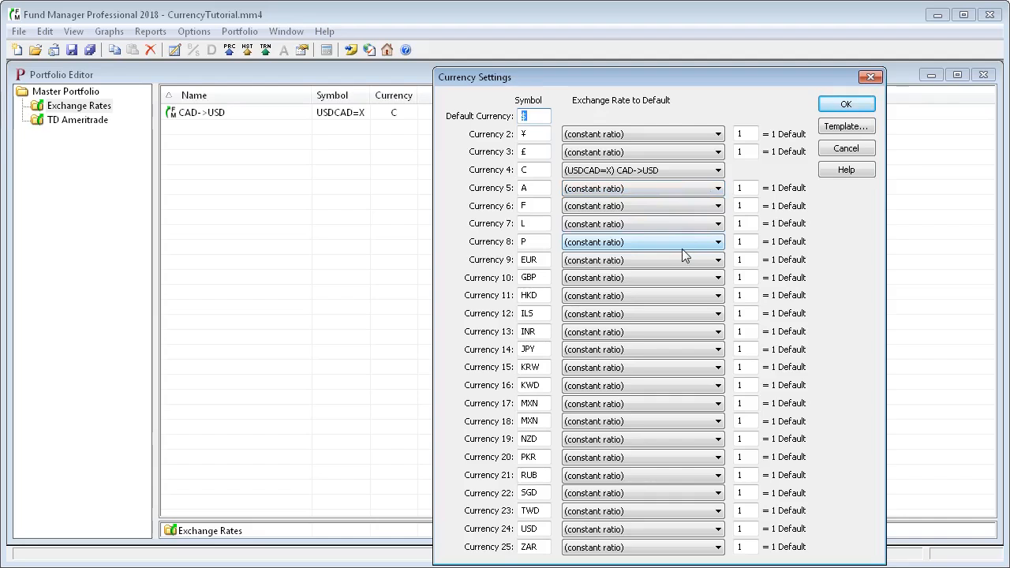
click(719, 172)
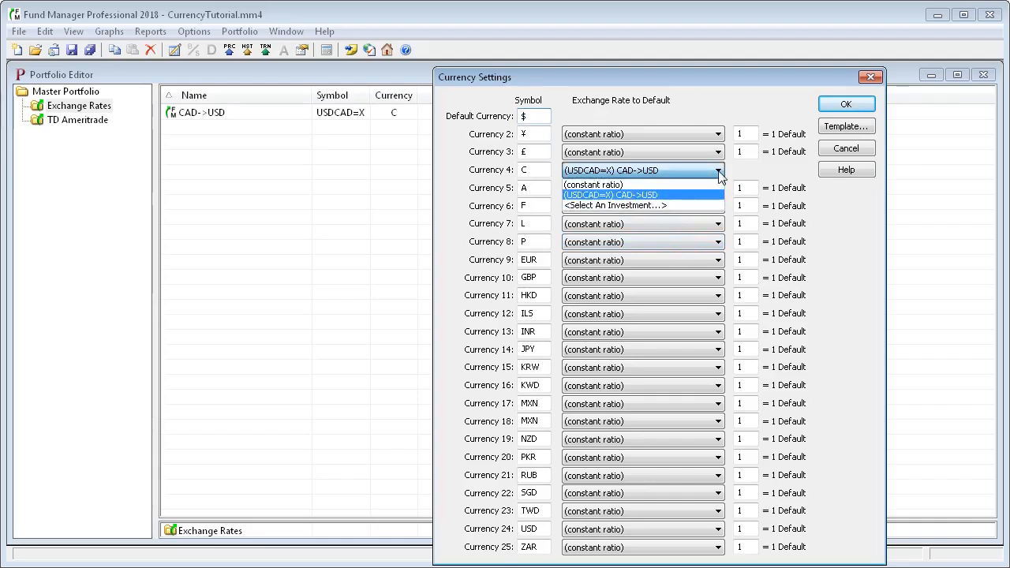
click(669, 195)
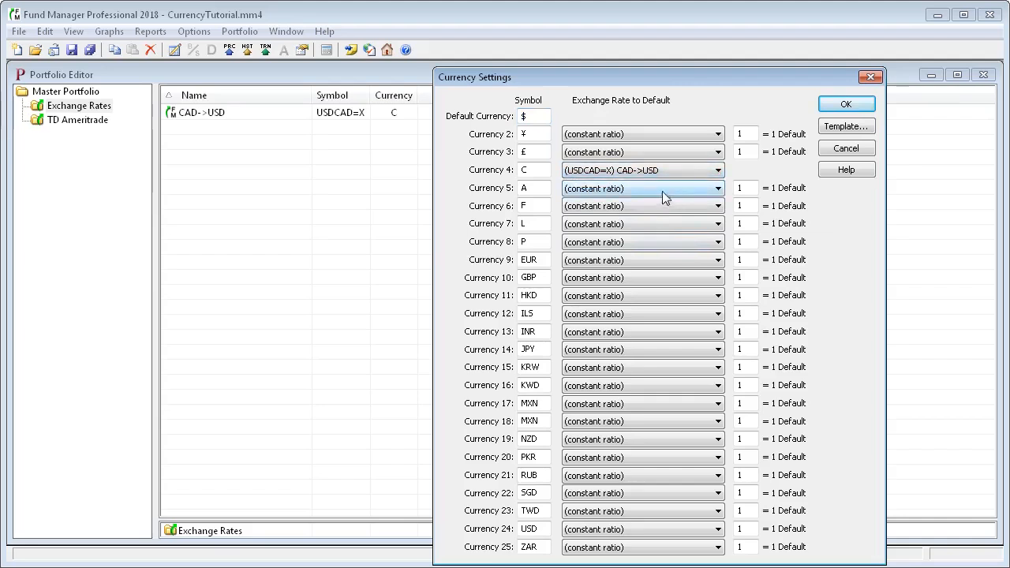
drag(537, 169, 509, 175)
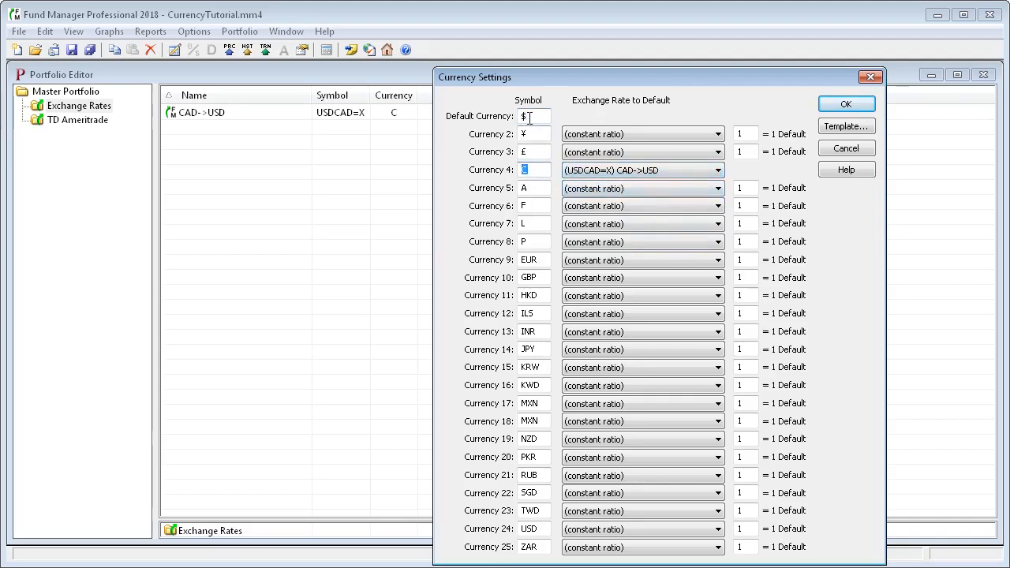
drag(534, 117, 521, 117)
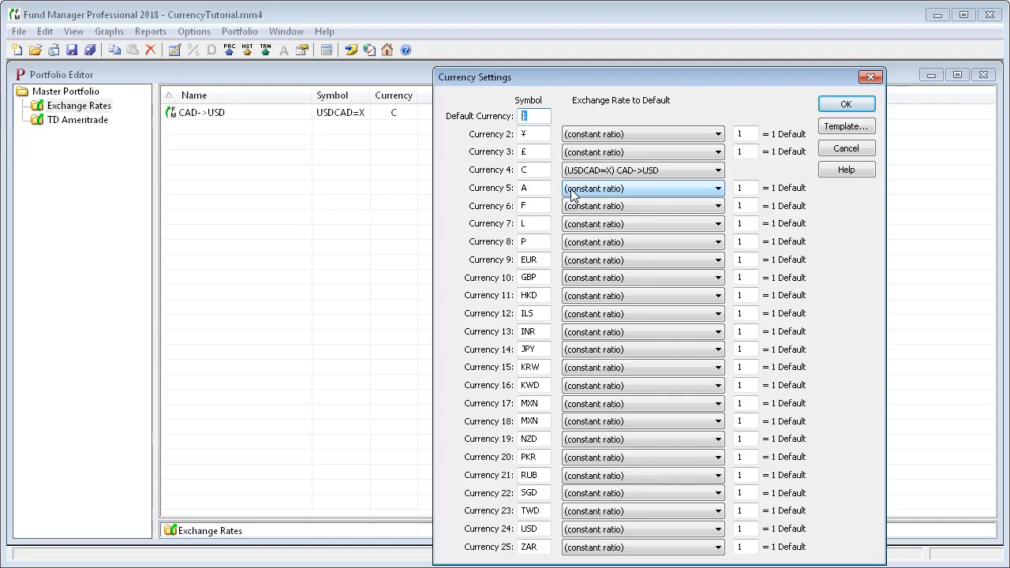
click(846, 150)
Step: Bring up the TD Ameritrade Portfolio Value report and turn on the exchange rate adjusted view
click(290, 31)
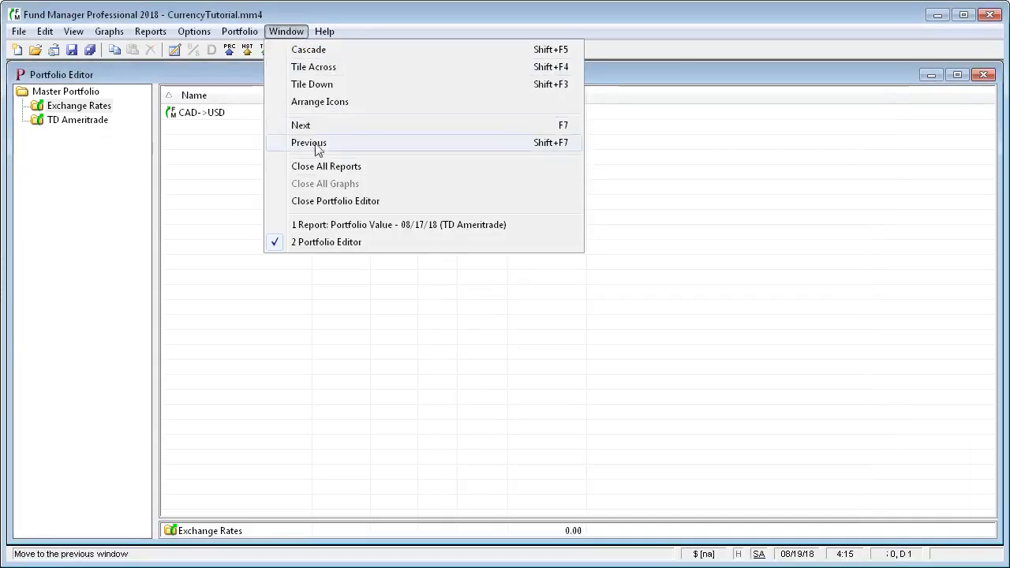
click(334, 225)
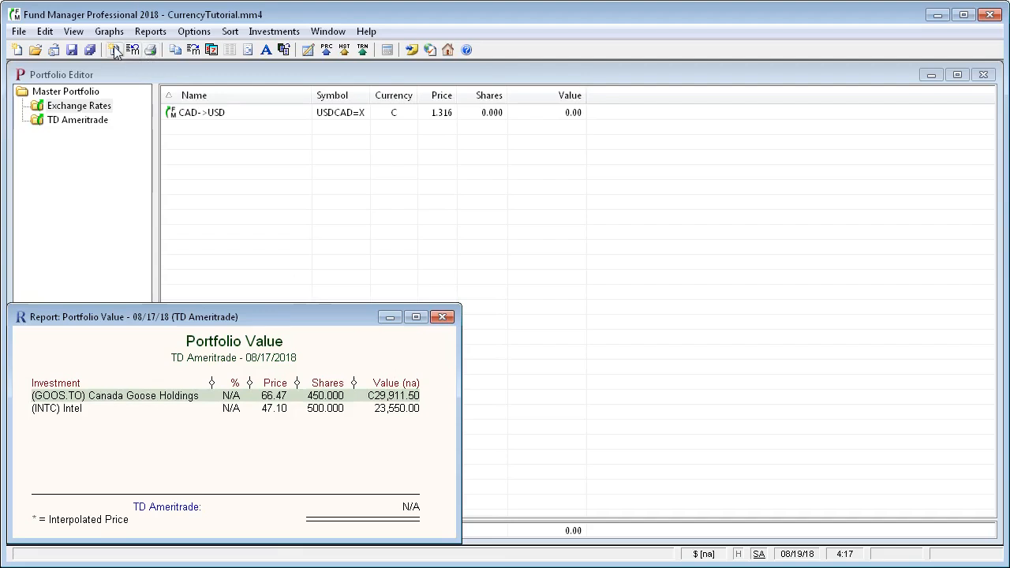
click(74, 31)
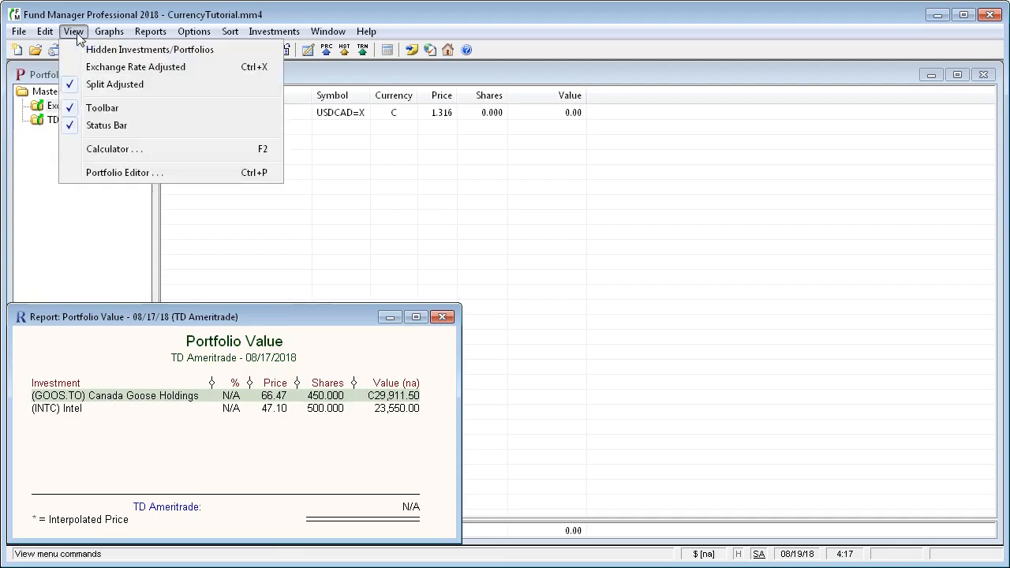
click(135, 68)
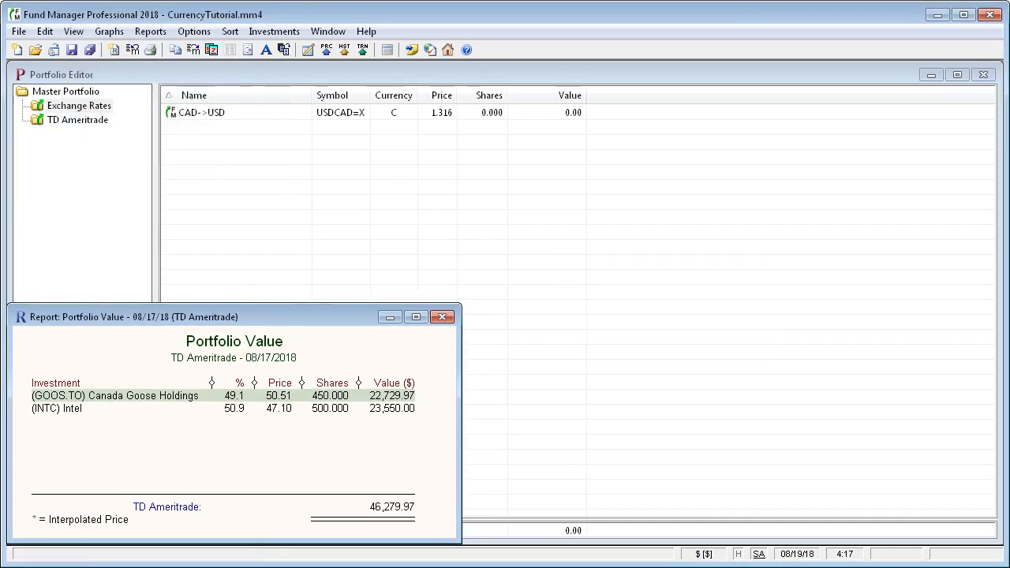
click(410, 397)
Step: Turn off the exchange rate adjusted view for the Portfolio Value report
click(76, 33)
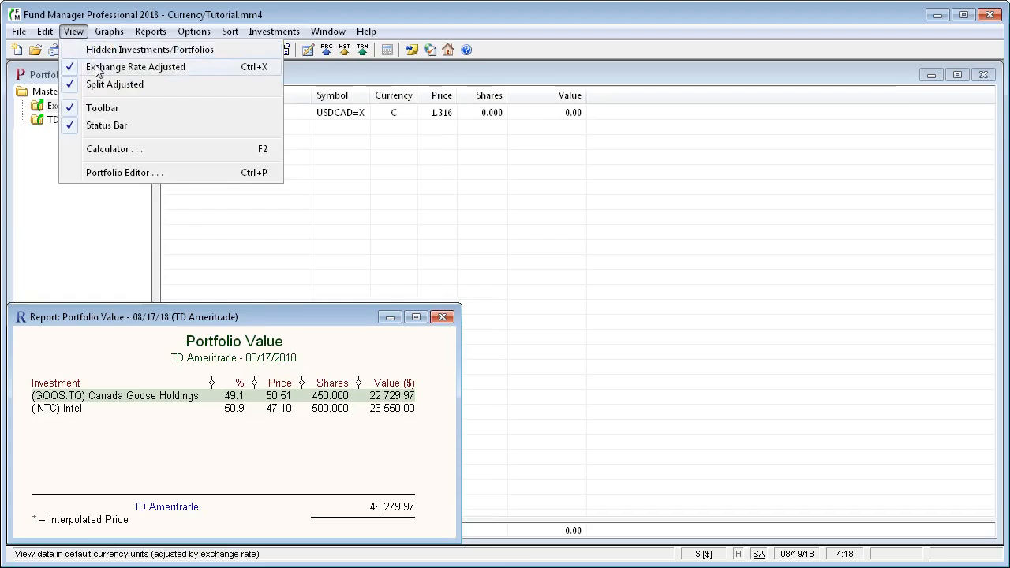
click(97, 67)
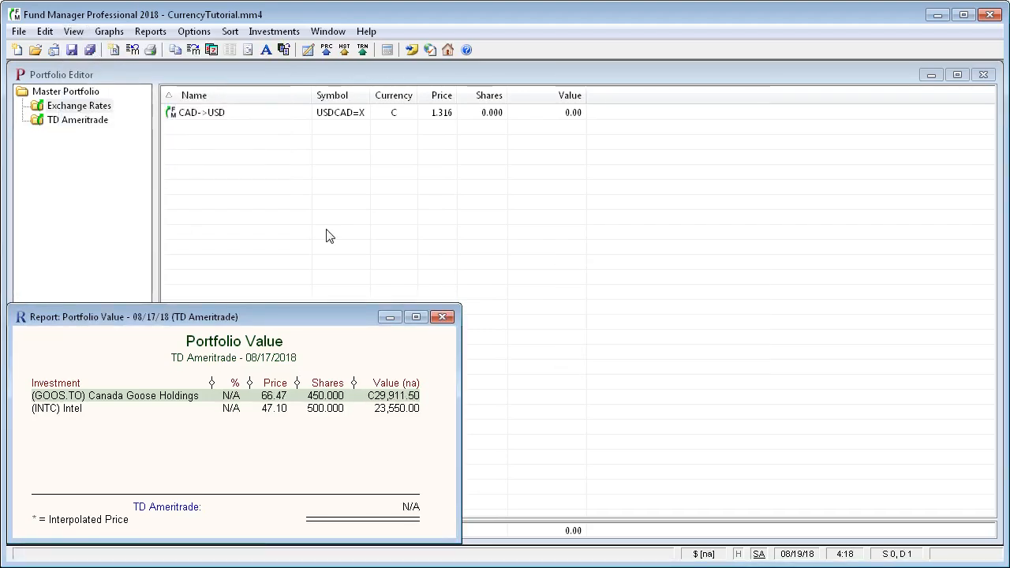
Step: View the recorded prices of the CAD->USD investment in its data register, and close the register
click(83, 107)
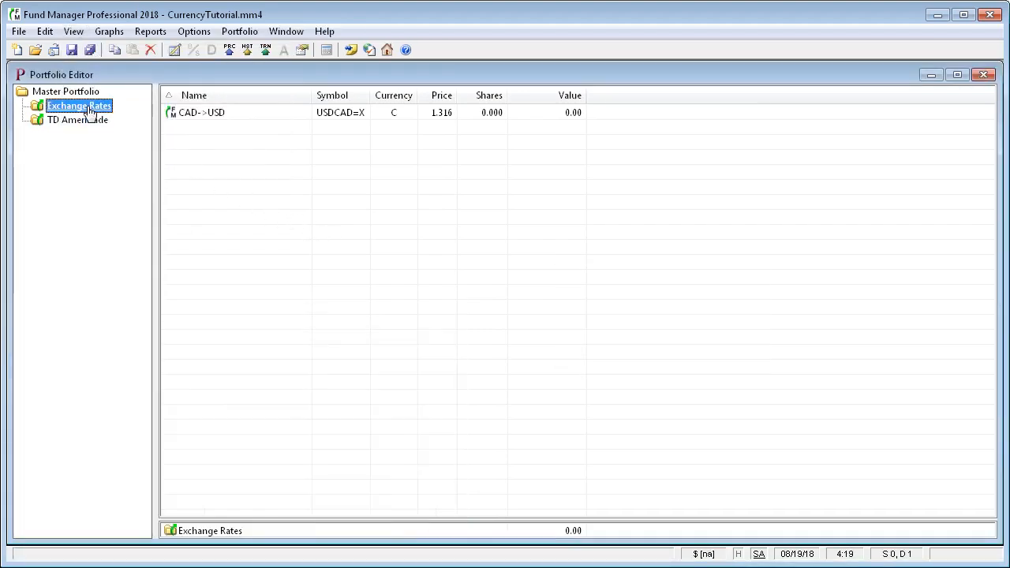
double_click(192, 116)
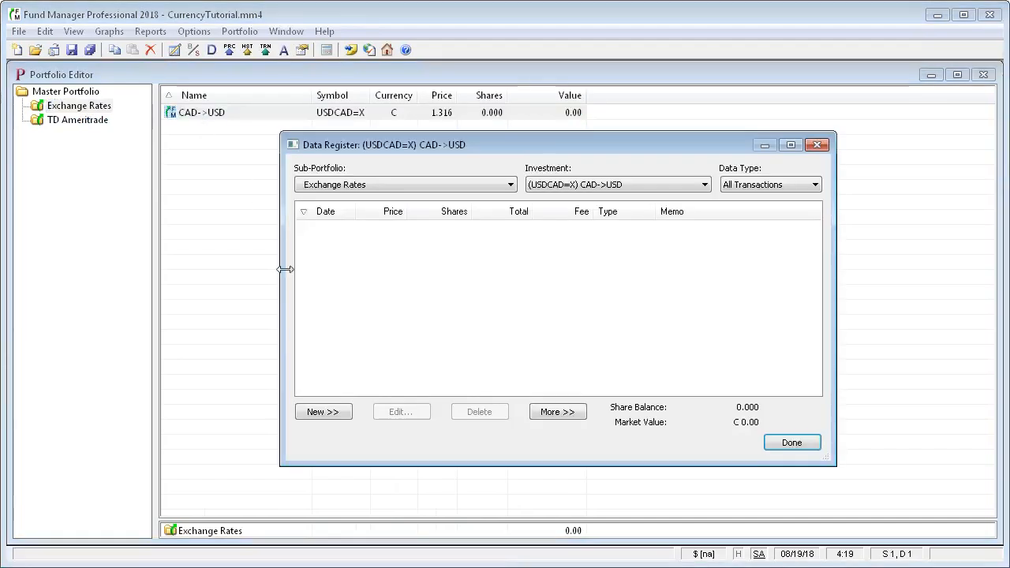
click(816, 186)
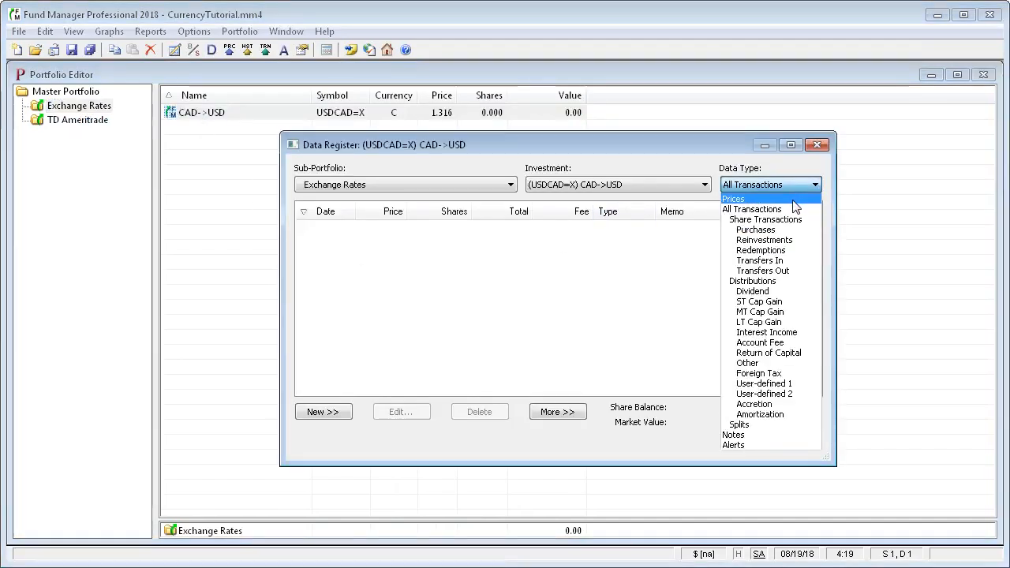
click(793, 198)
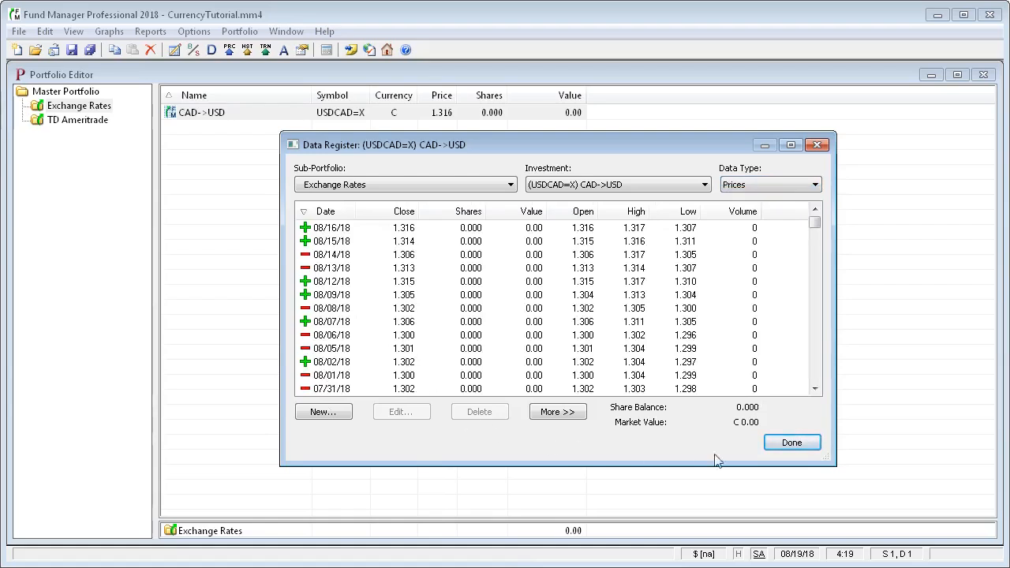
click(792, 444)
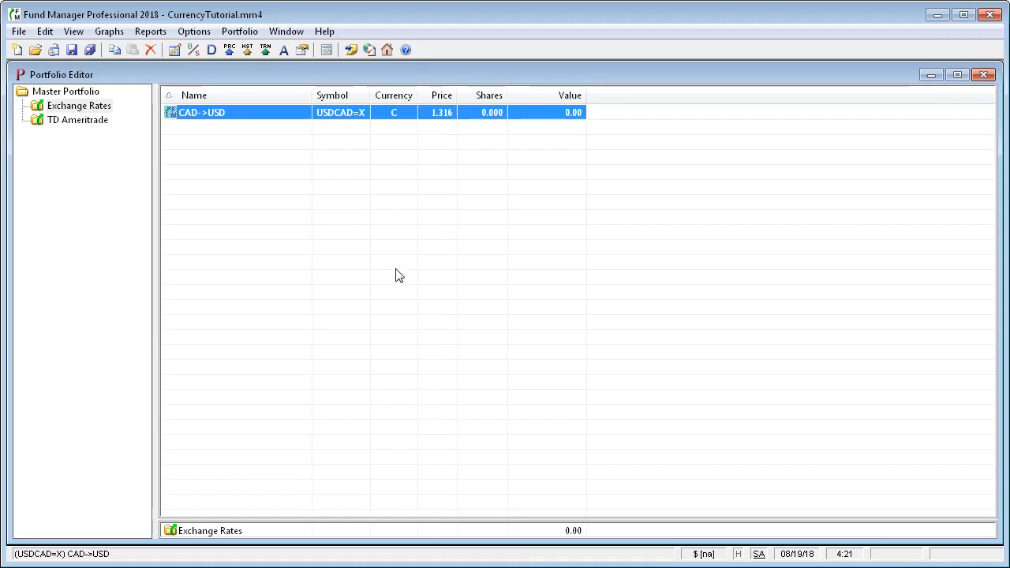
Step: Inspect the exchange rate option in a buy or sell transaction for TD Ameritrade's Canada Goose Holdings, and cancel the transaction
click(87, 124)
click(79, 106)
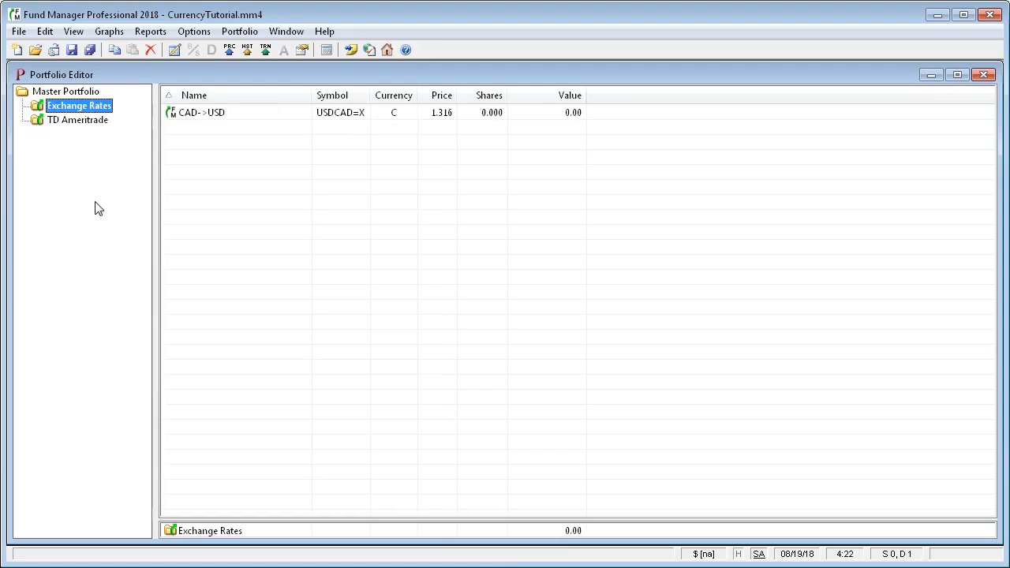
click(91, 124)
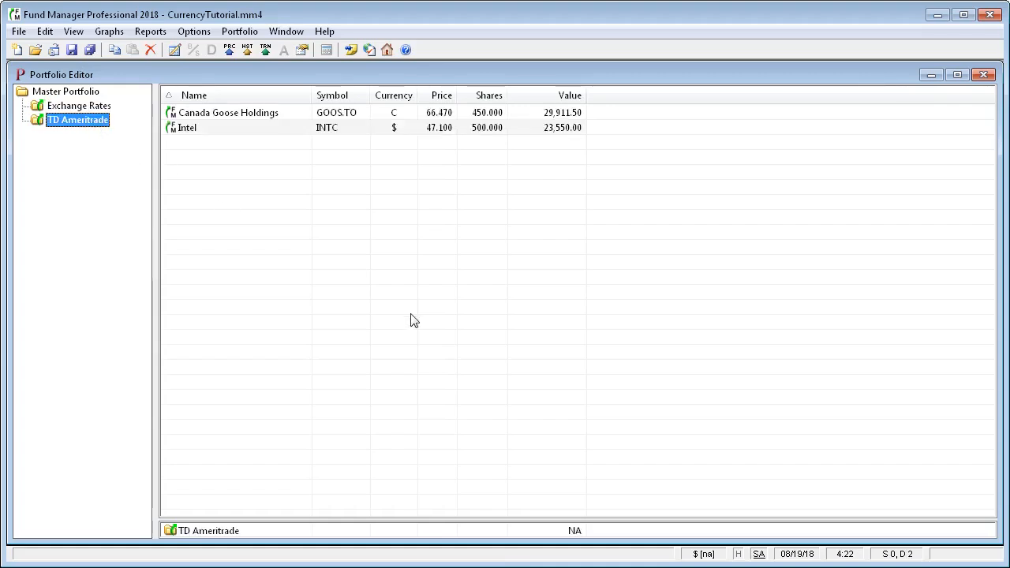
click(273, 118)
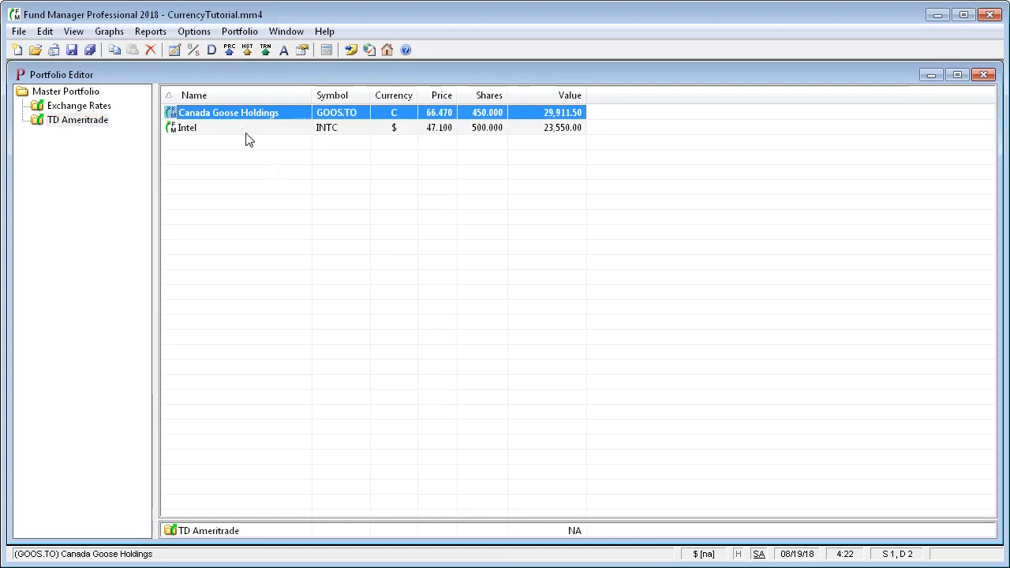
click(195, 49)
drag(643, 199, 395, 183)
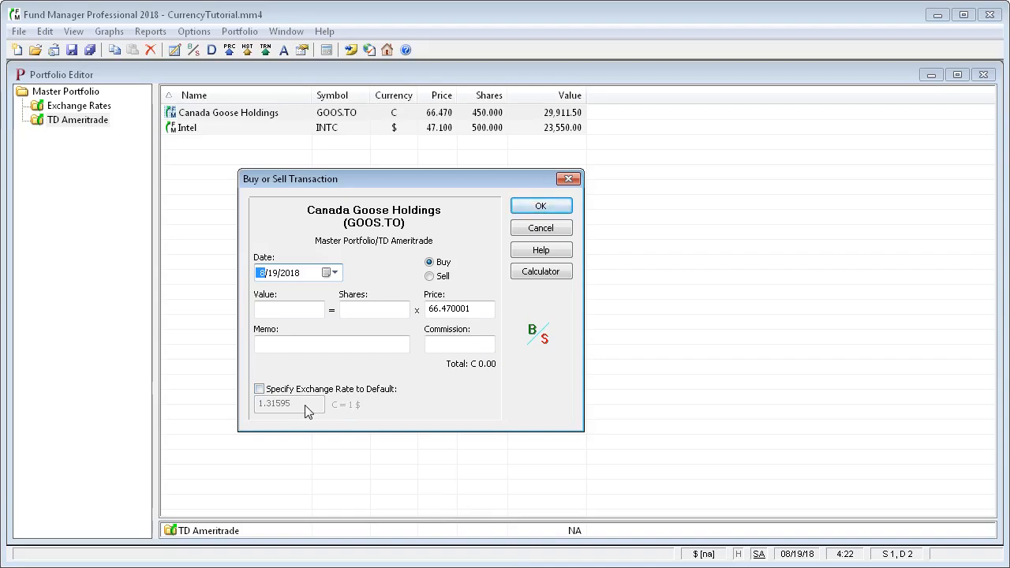
click(539, 230)
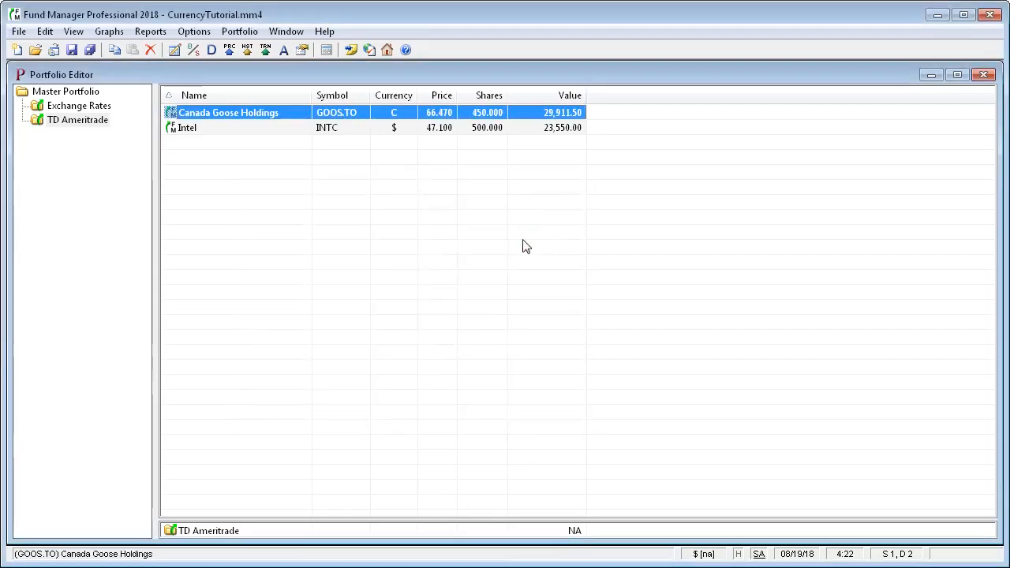
Step: Review the Currency Settings once more and close them without changes
click(195, 34)
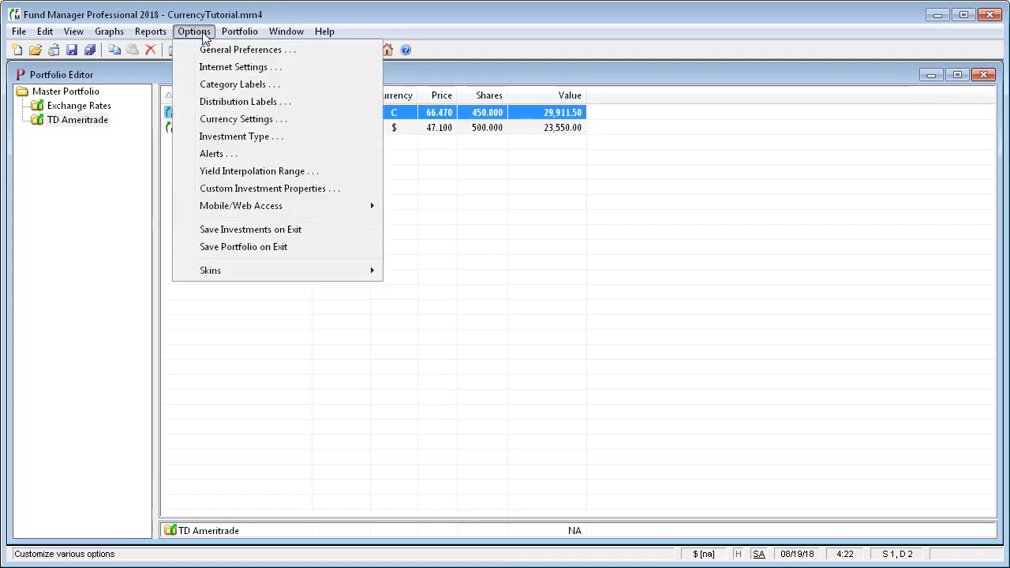
click(222, 119)
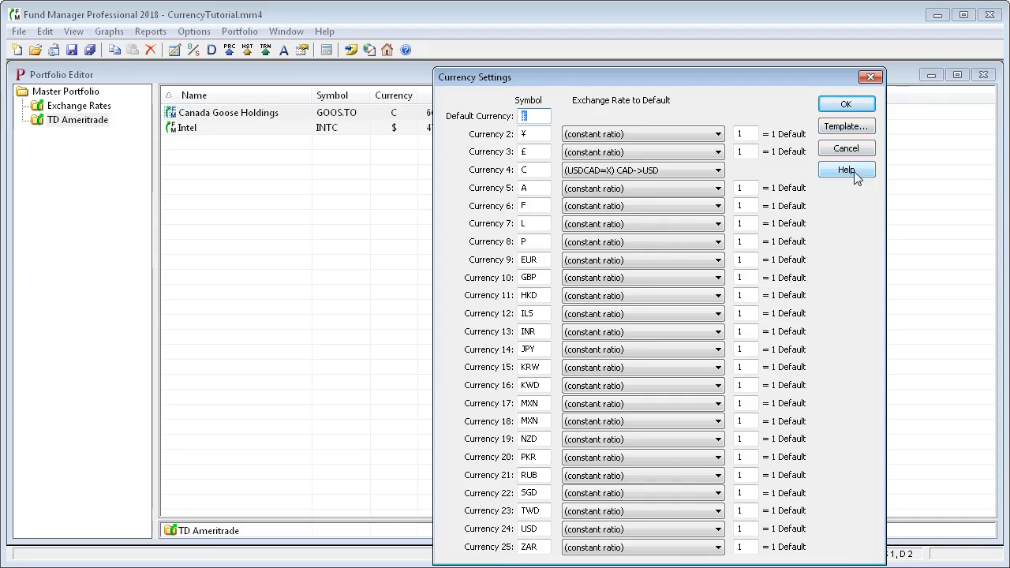
click(850, 151)
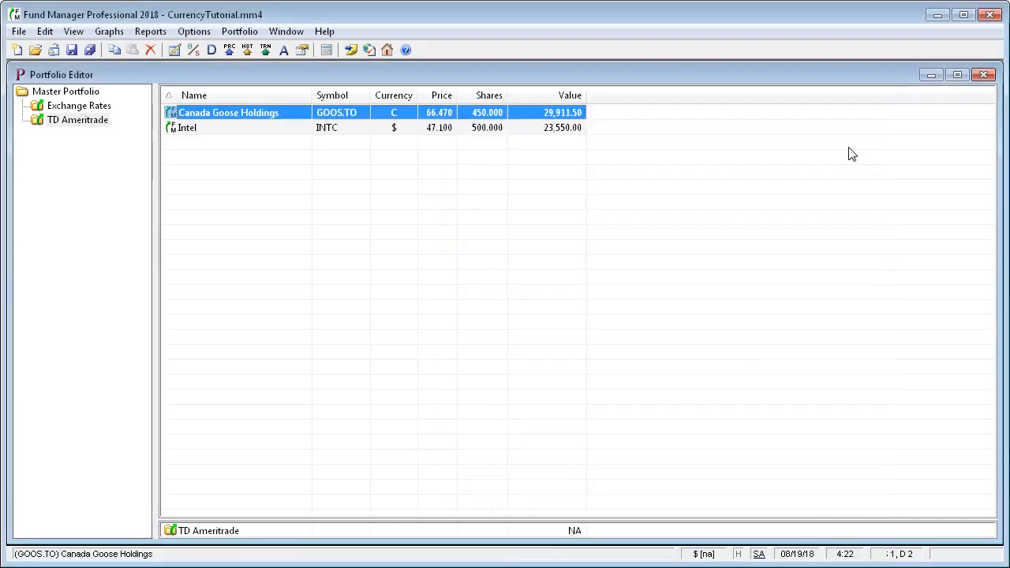